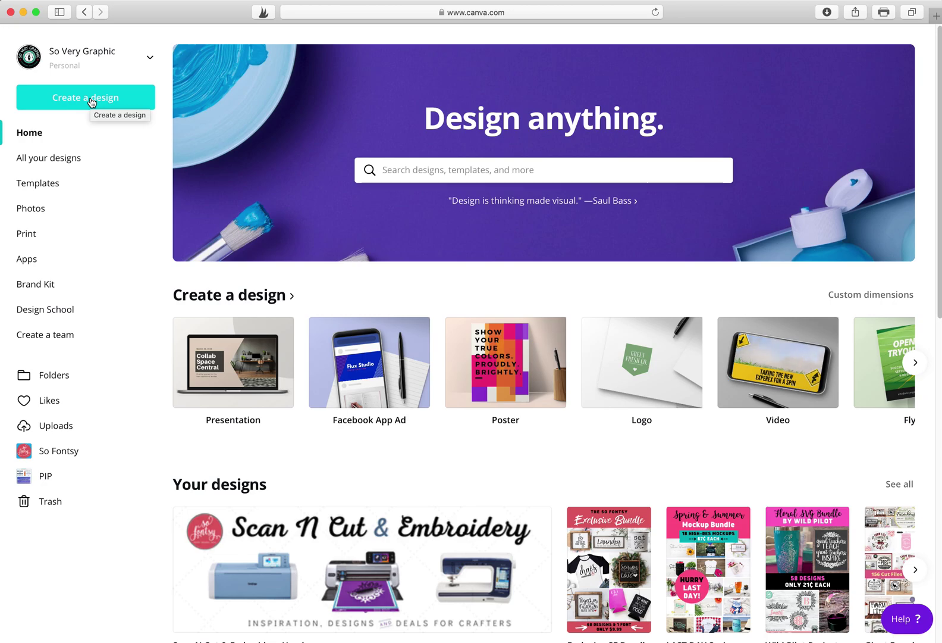
Create a custom-size design 3000 px wide by 2000 px tall
left_click(91, 101)
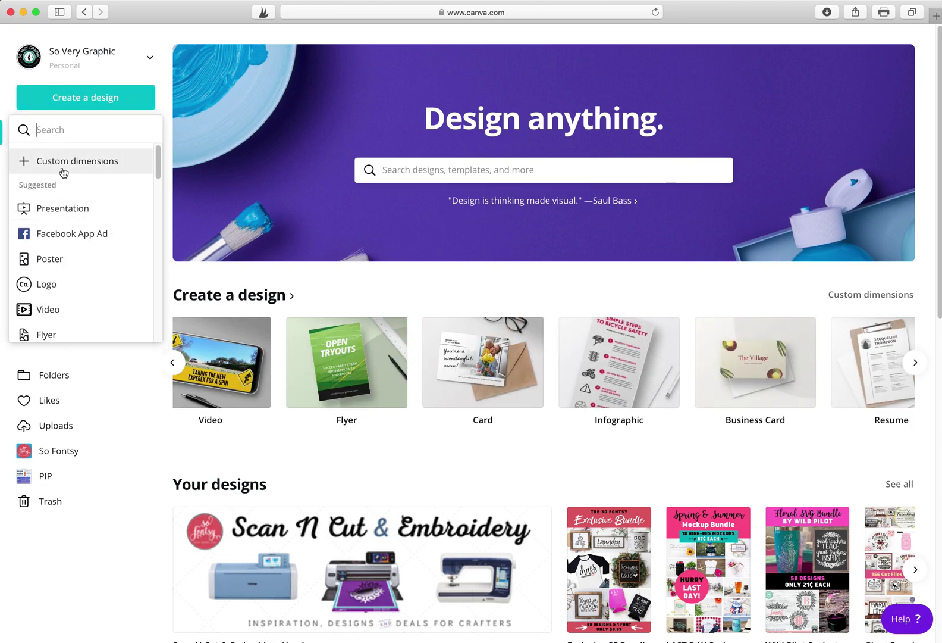
left_click(64, 162)
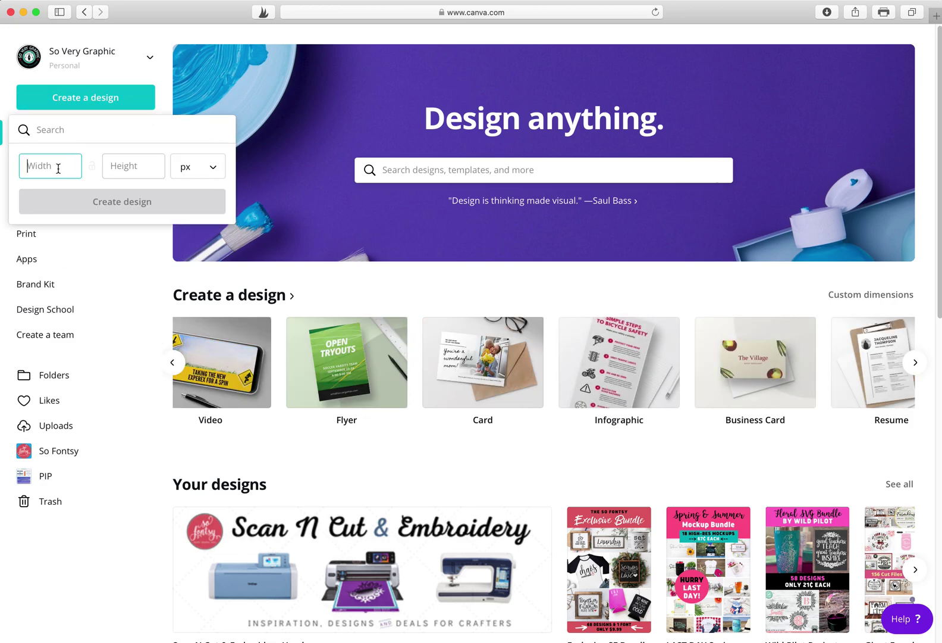
type("3000")
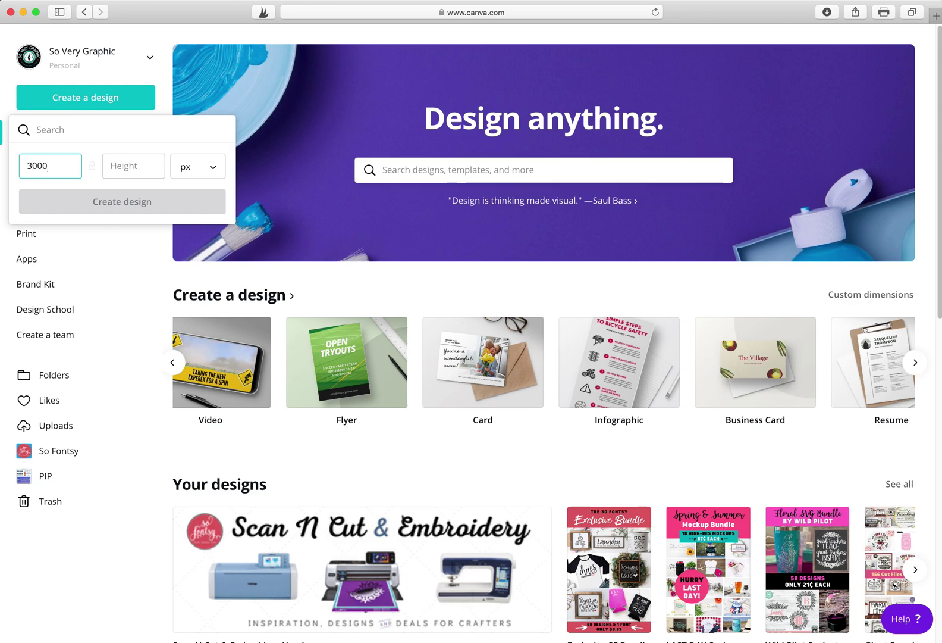
left_click(134, 165)
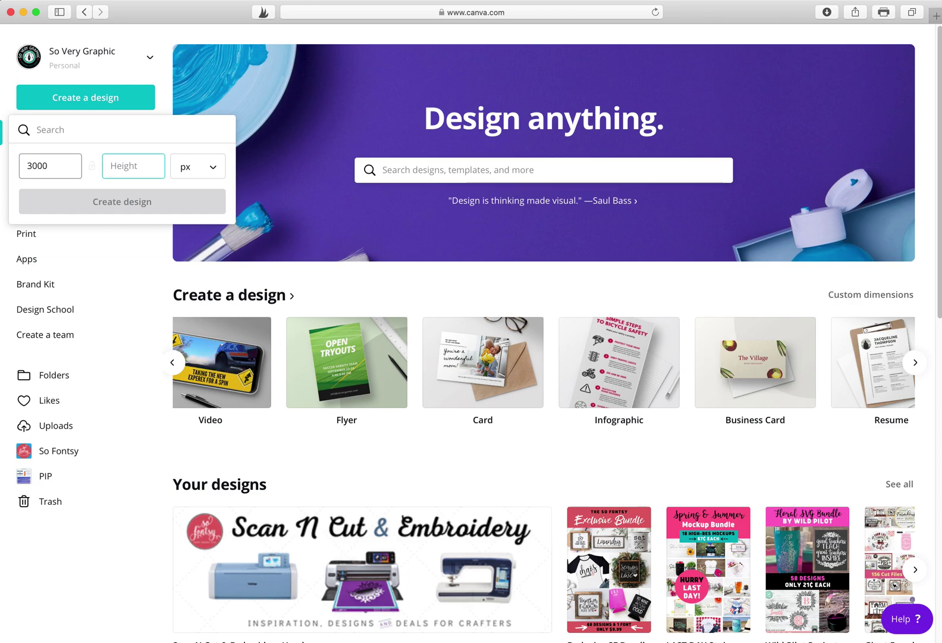
type("2000")
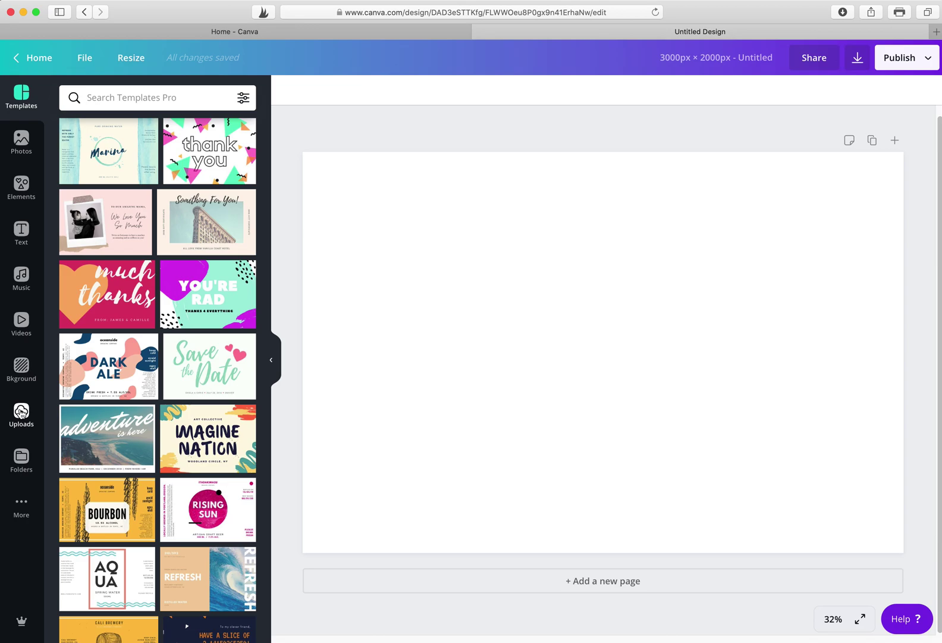
From the Uploads panel, bring up the file picker to upload an image
left_click(21, 411)
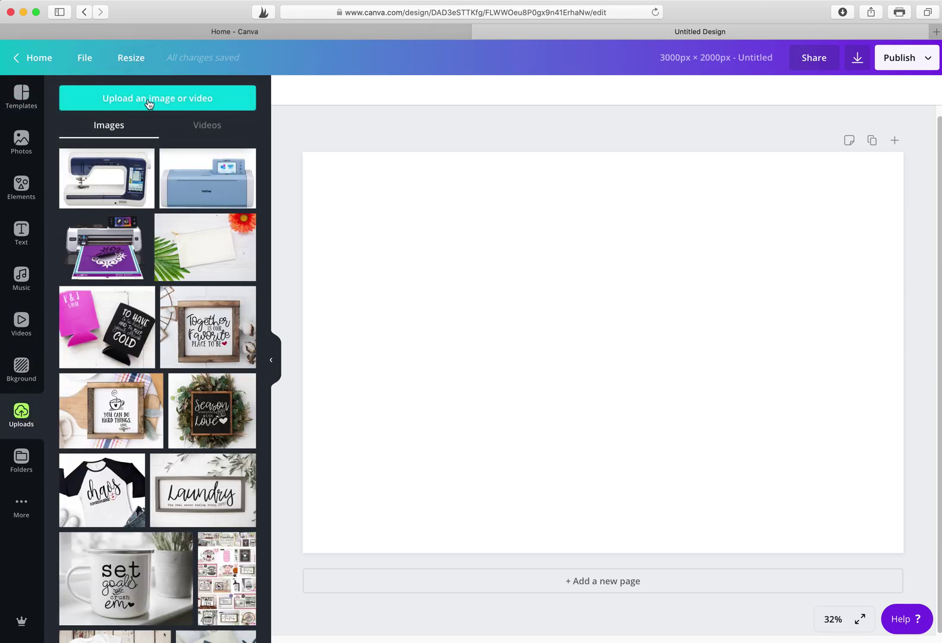
left_click(149, 104)
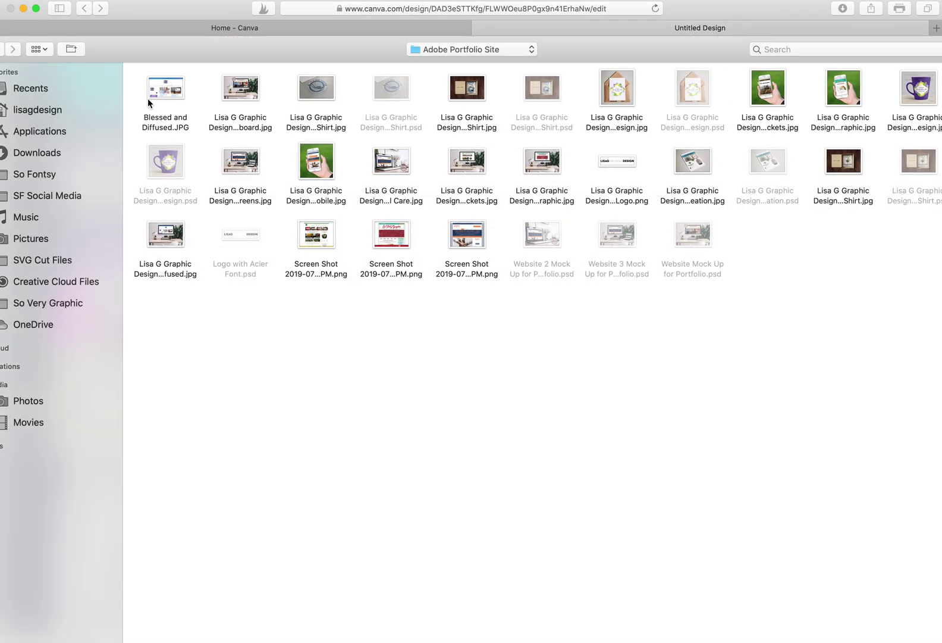
Upload 4W0B1887.jpg from the Mockups folder in Downloads
left_click(40, 156)
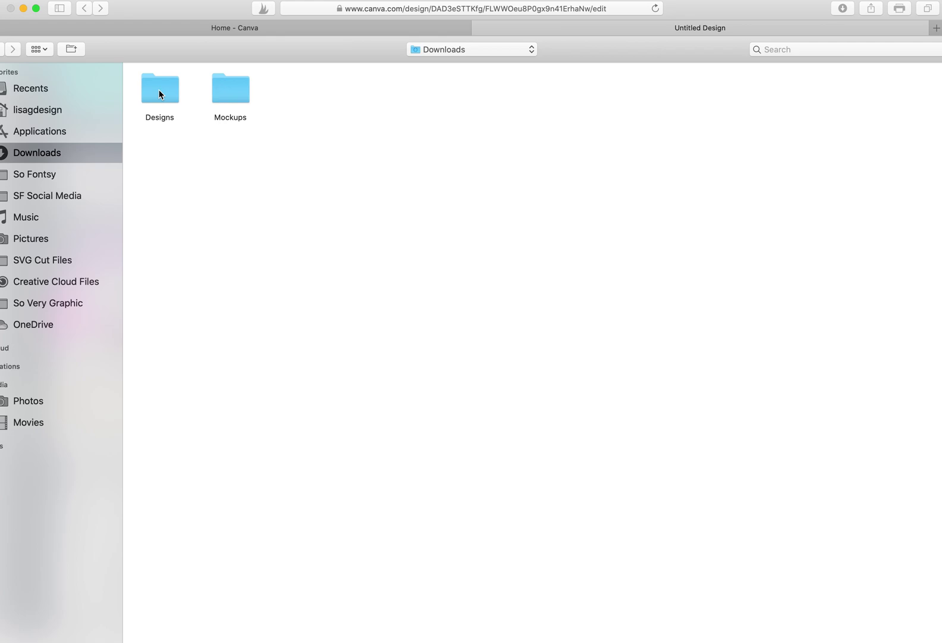
double_click(236, 90)
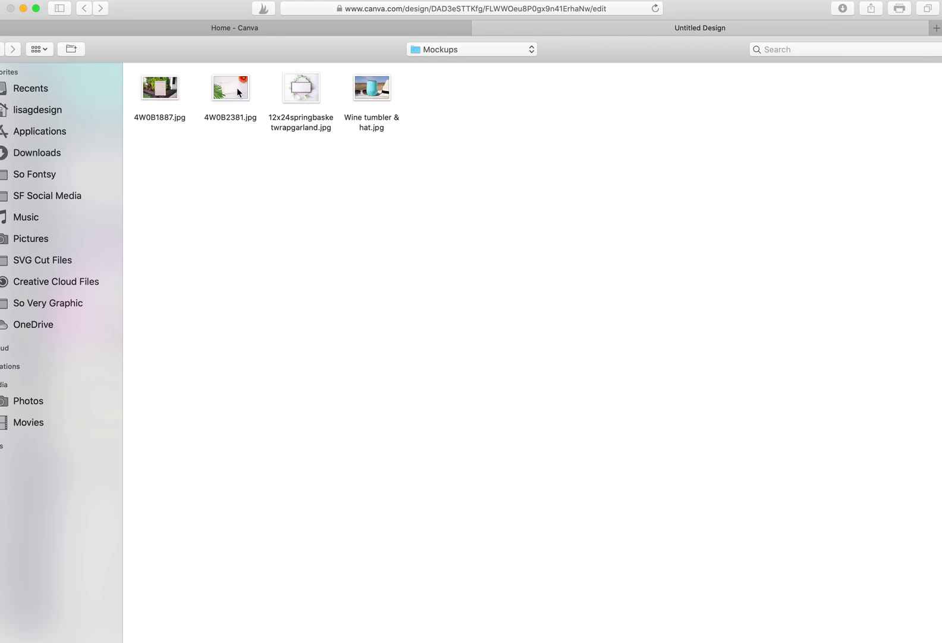
left_click(160, 90)
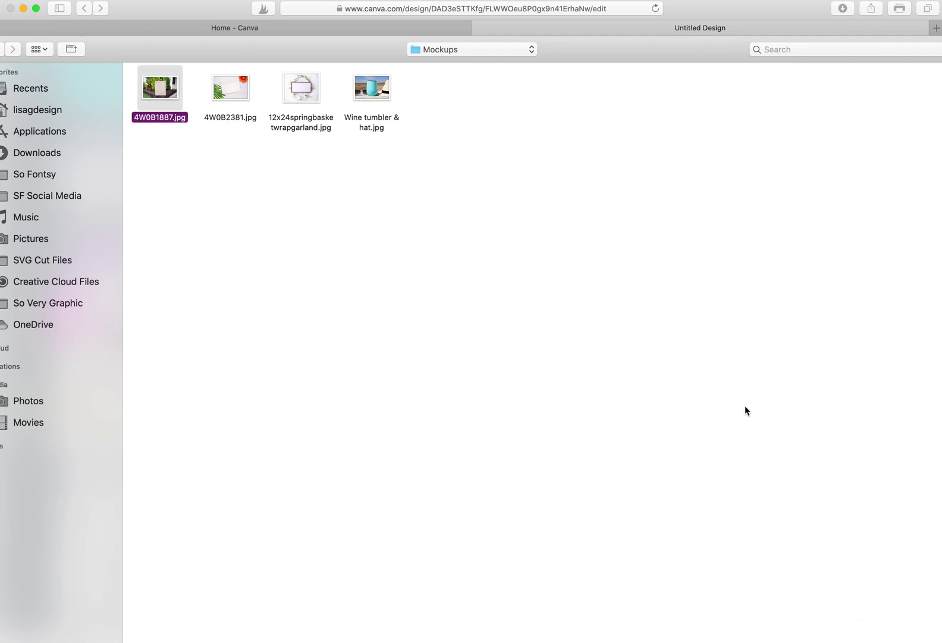
key("Return")
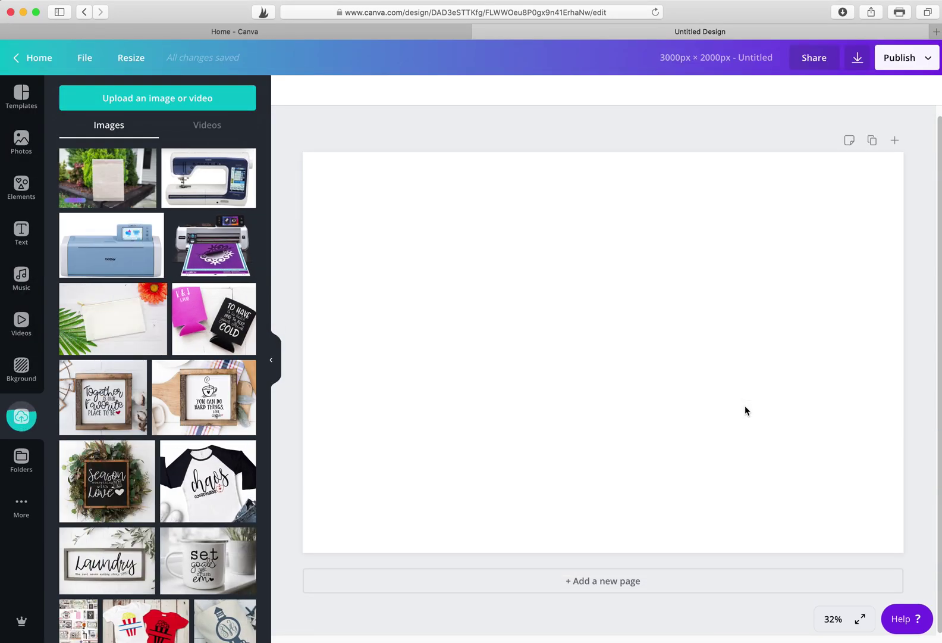
Add the 4W0B1887.jpg garden flag photo and scale it to cover the whole 3000 × 2000 page
left_click(101, 178)
left_click_drag(585, 333, 507, 269)
left_click_drag(753, 424, 936, 589)
left_click_drag(869, 410, 809, 405)
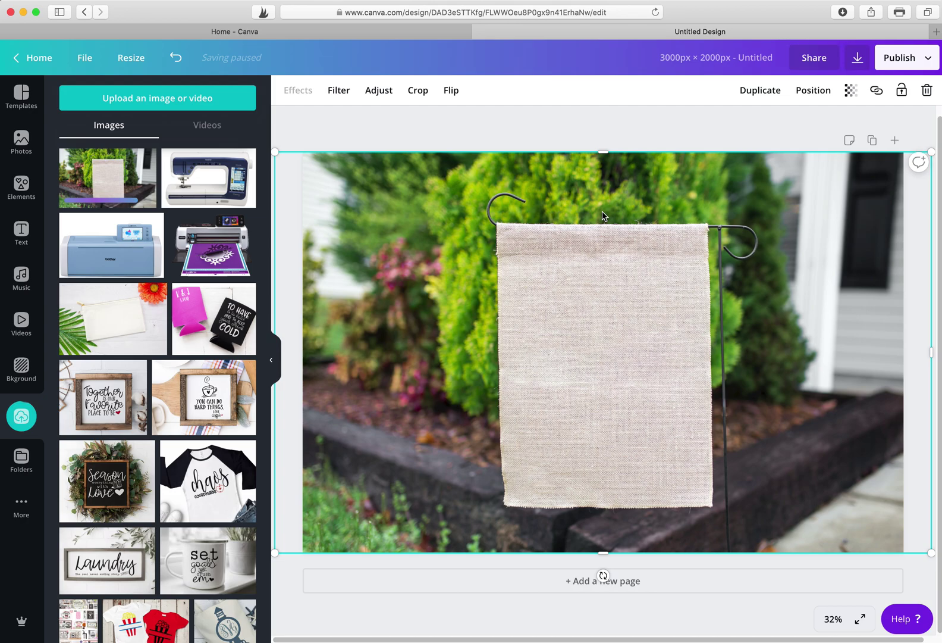
left_click(575, 129)
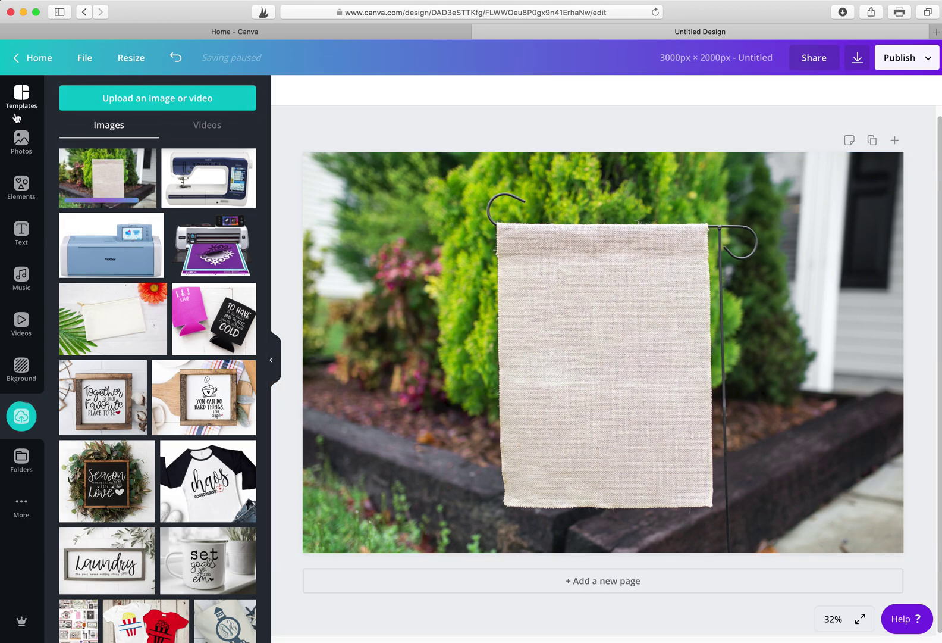
Show the Photos panel of stock images
left_click(21, 140)
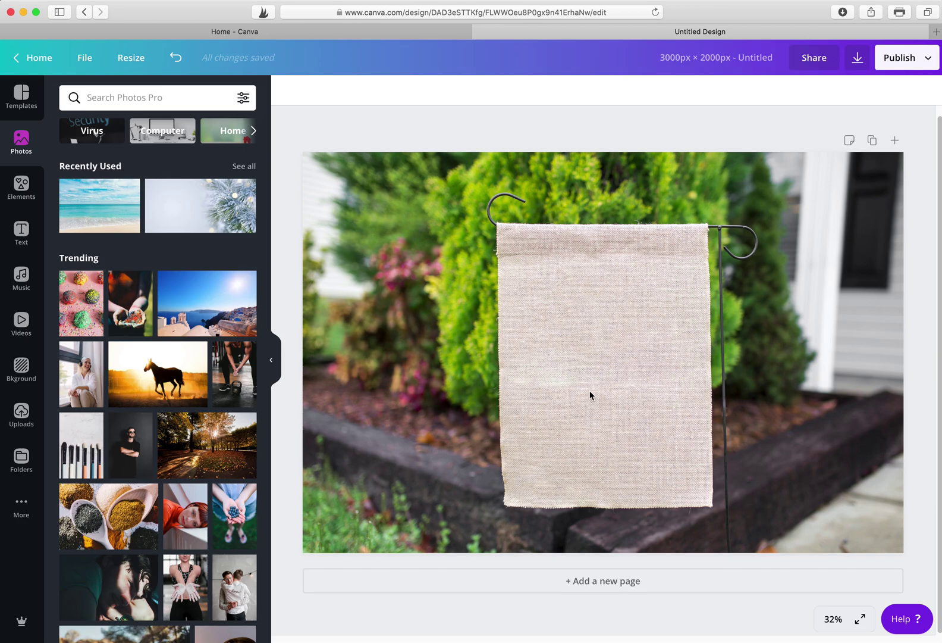
Upload 'Scallop Alphabet S SVG.svg' from the Designs folder in Downloads
left_click(23, 416)
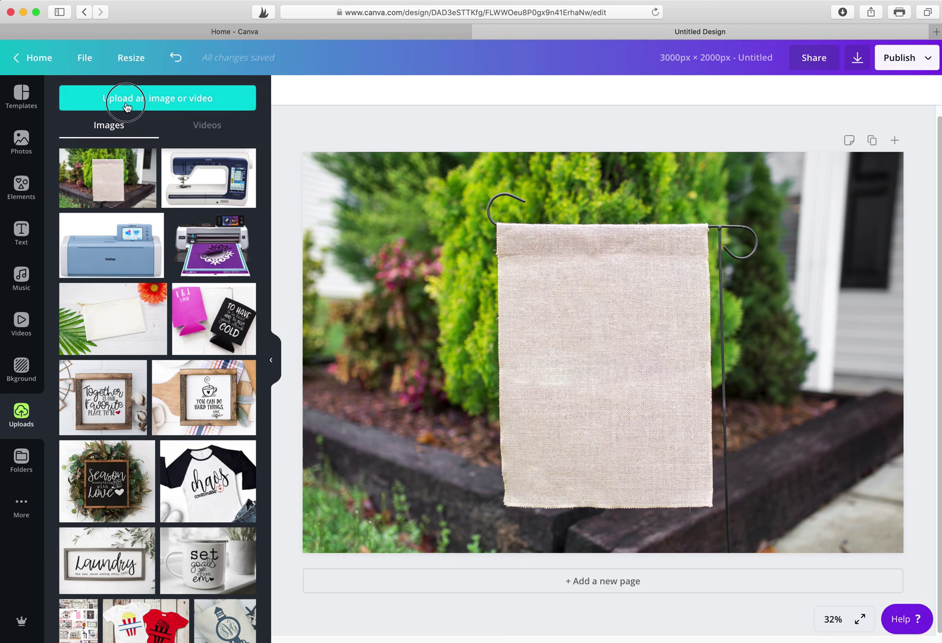
left_click(126, 106)
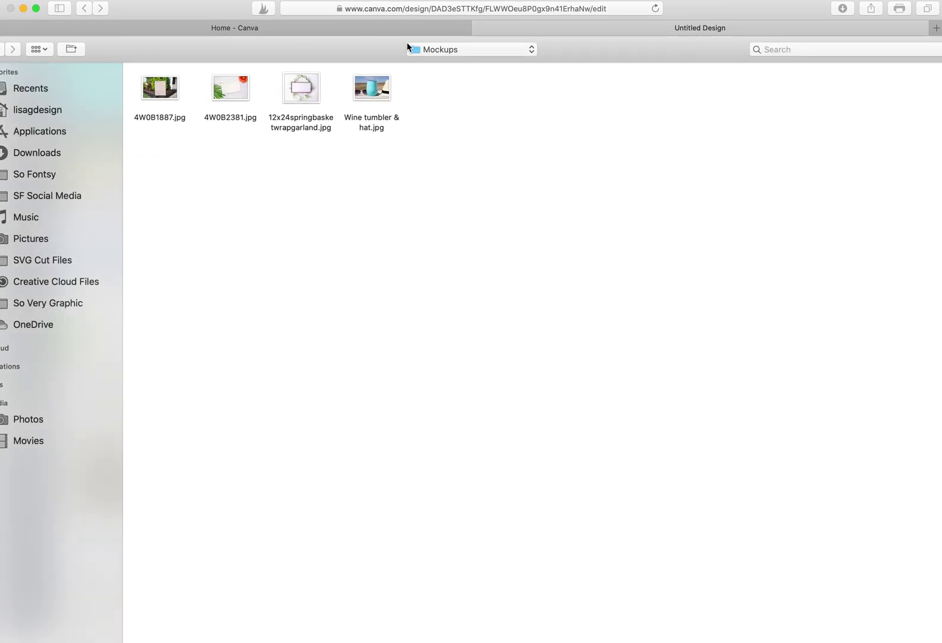
left_click(458, 50)
left_click(459, 62)
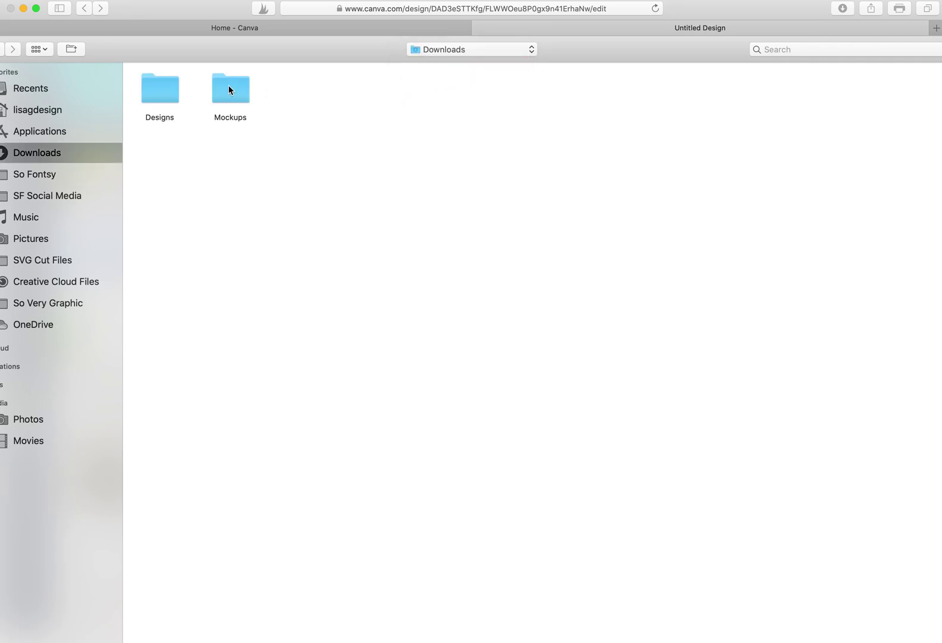
double_click(159, 90)
left_click(303, 83)
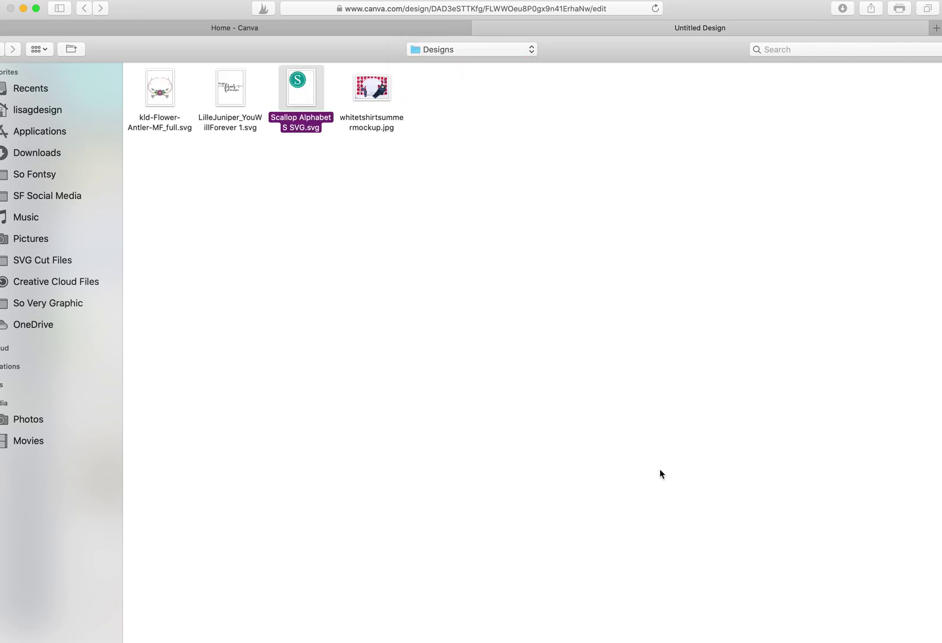
key("Return")
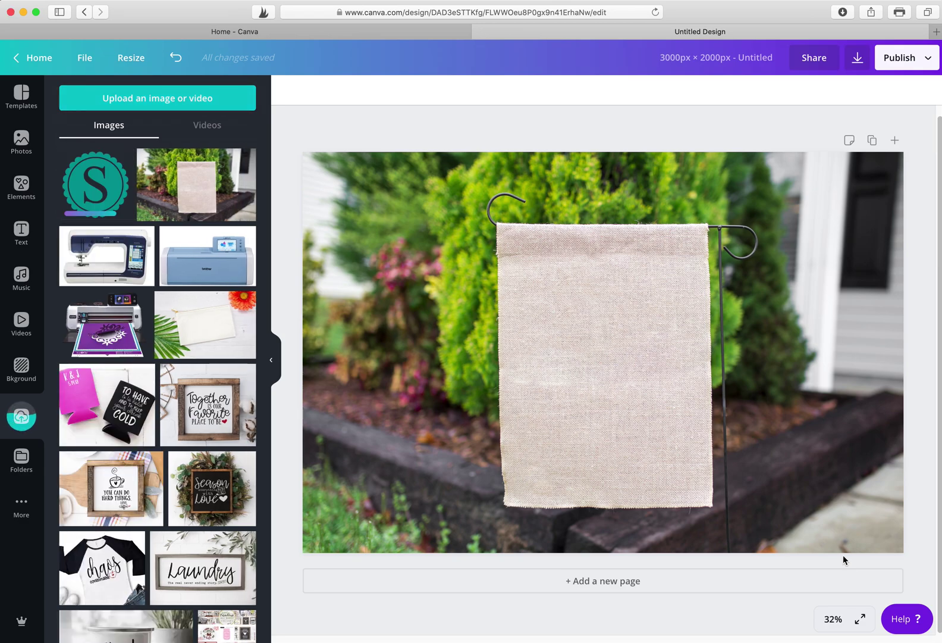
Add the scallop S monogram and centre it on the flag, nudged slightly left
left_click(97, 182)
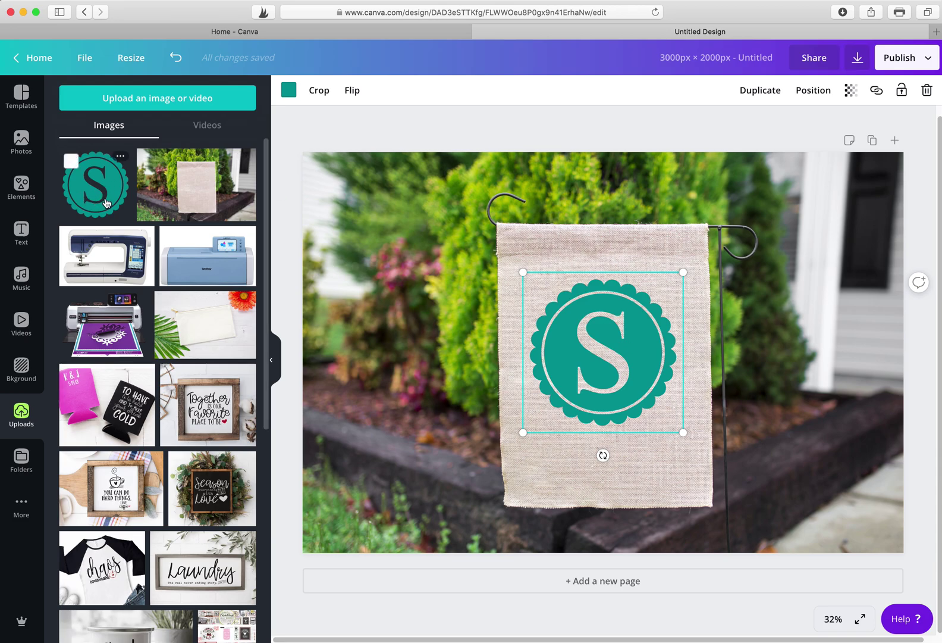
left_click(631, 363)
left_click_drag(631, 363, 637, 370)
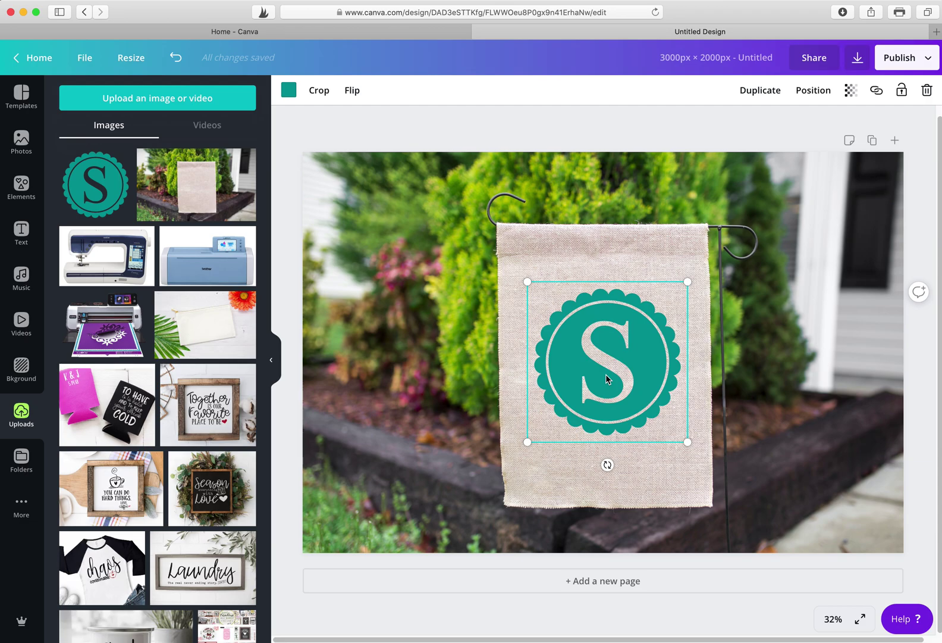
key("Left")
key("Left")
key("Left")
key("Left")
key("Left")
key("Left")
key("Left")
key("Left")
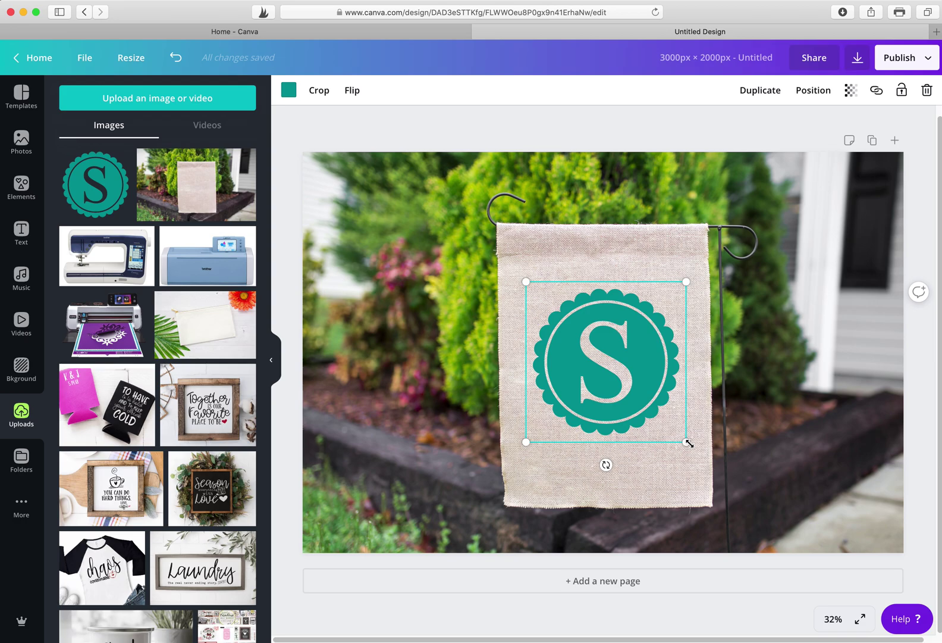
Scale the S monogram up to about 989 × 989 px
left_click_drag(688, 443, 696, 474)
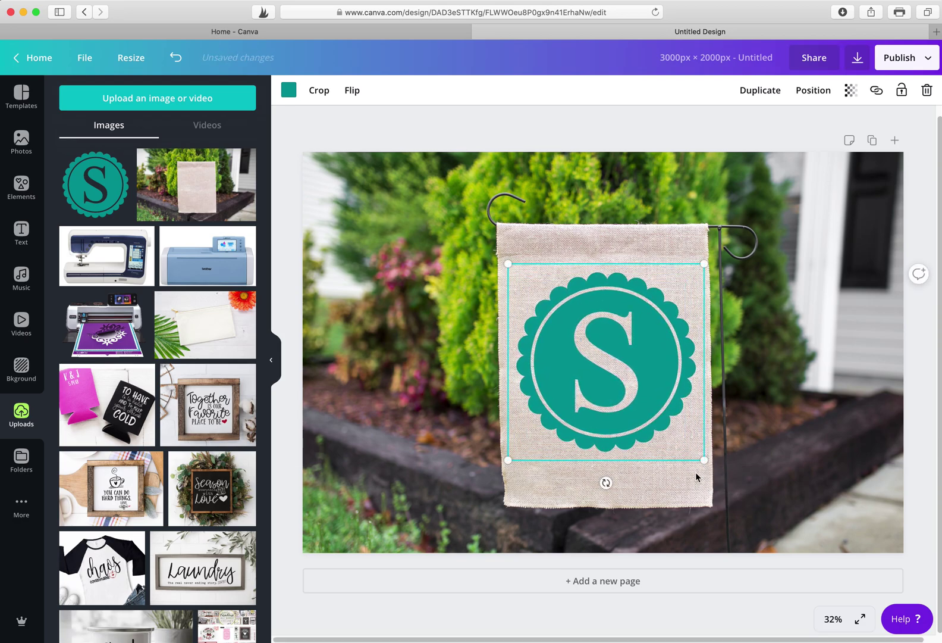
Set the monogram's transparency to about 78 and zoom the view to 50%
left_click(851, 90)
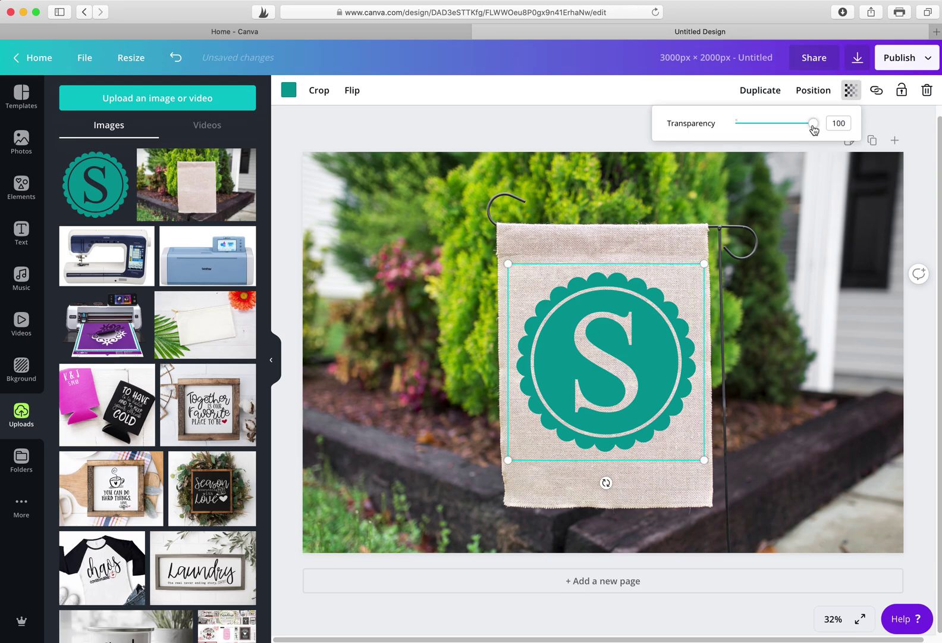
left_click_drag(814, 129, 801, 128)
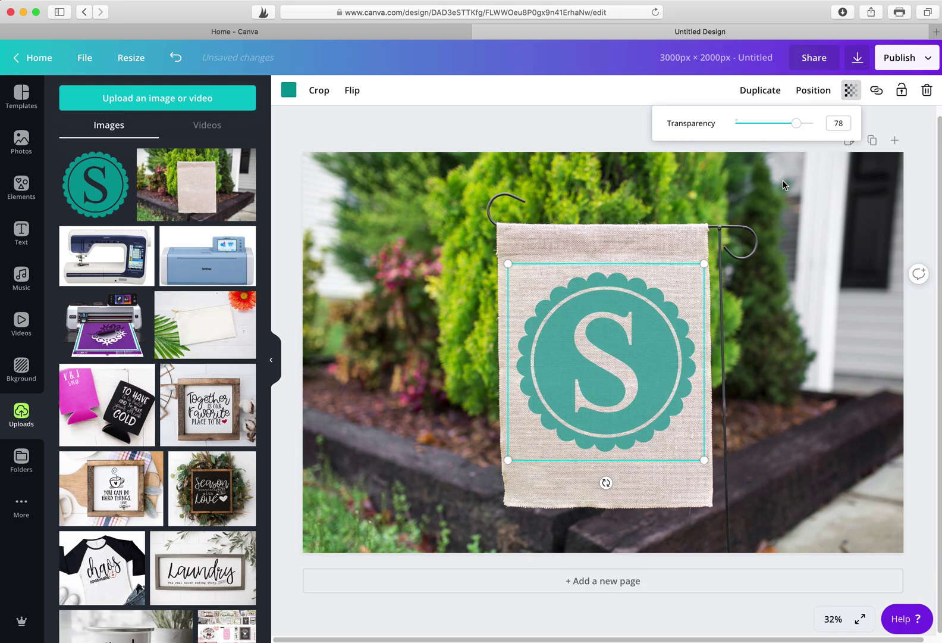
left_click(747, 351)
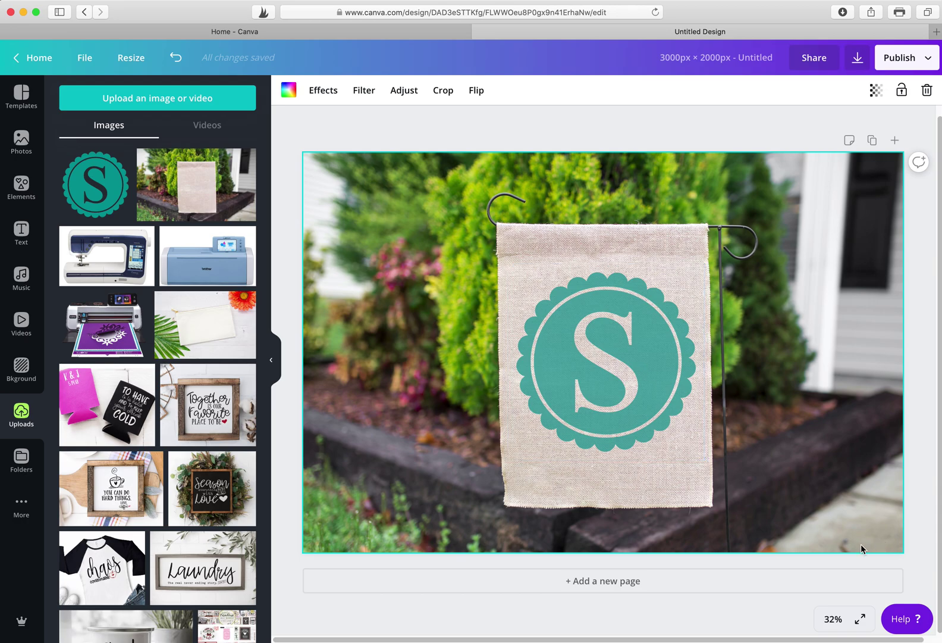
left_click(834, 619)
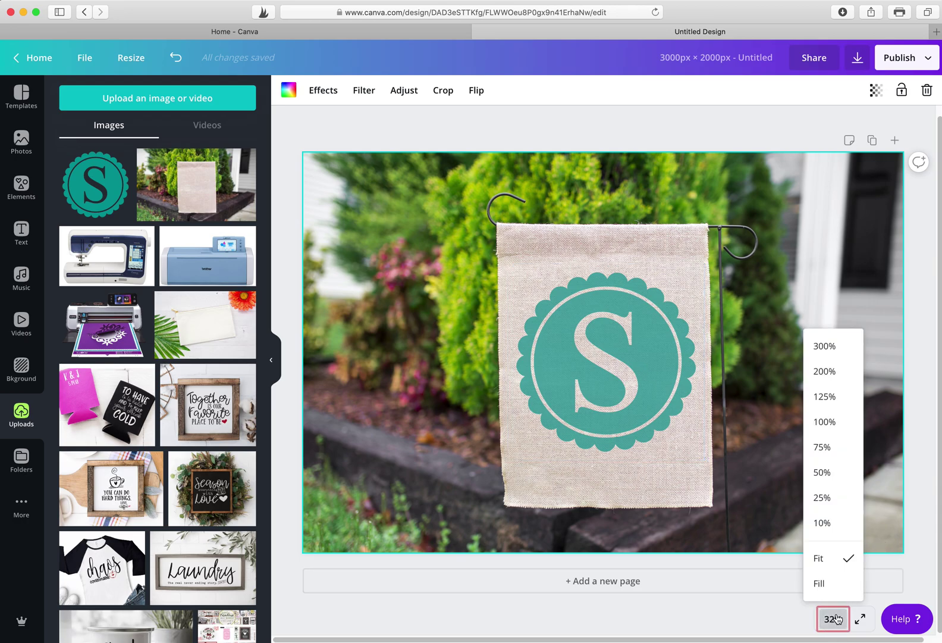
left_click(821, 472)
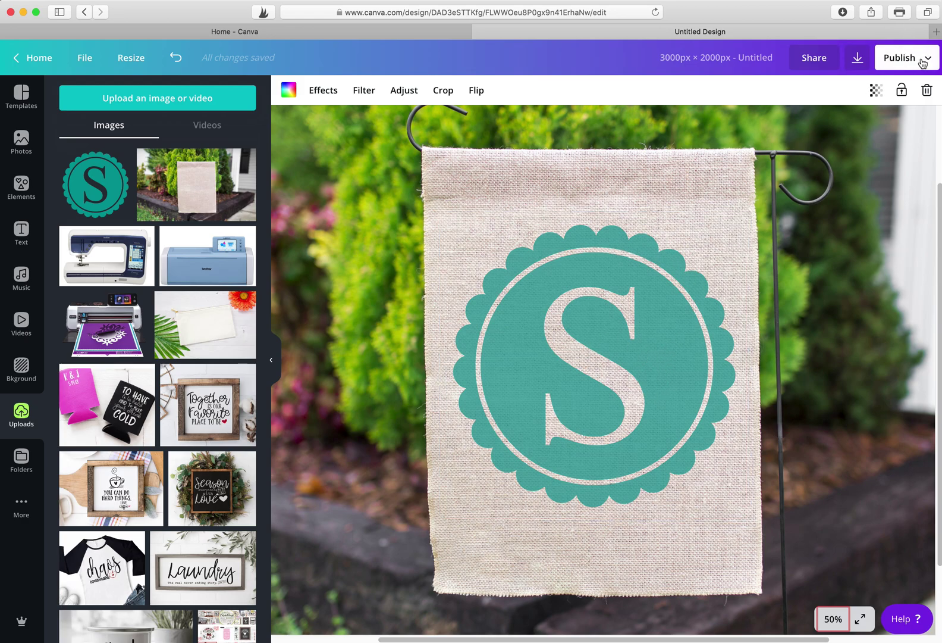
Rename the design to 'Garden Flag Mockup S'
left_click(766, 60)
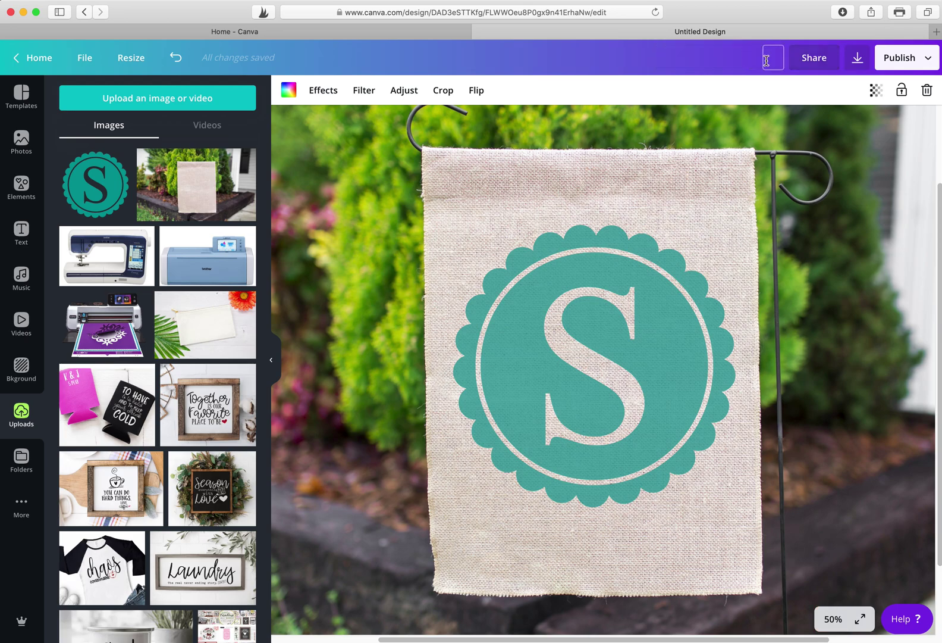
type("Garden Flag Mockup S")
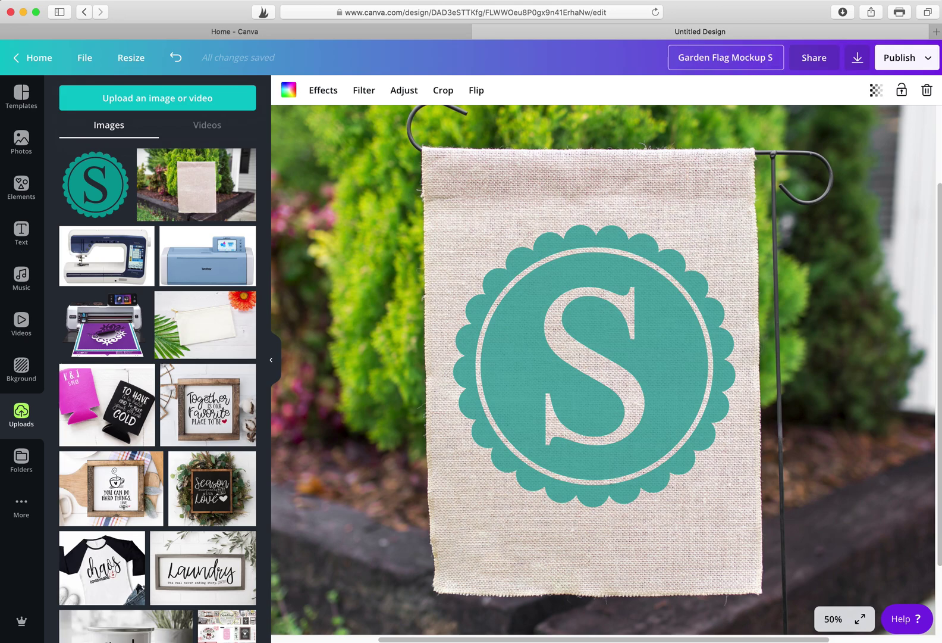
key("Return")
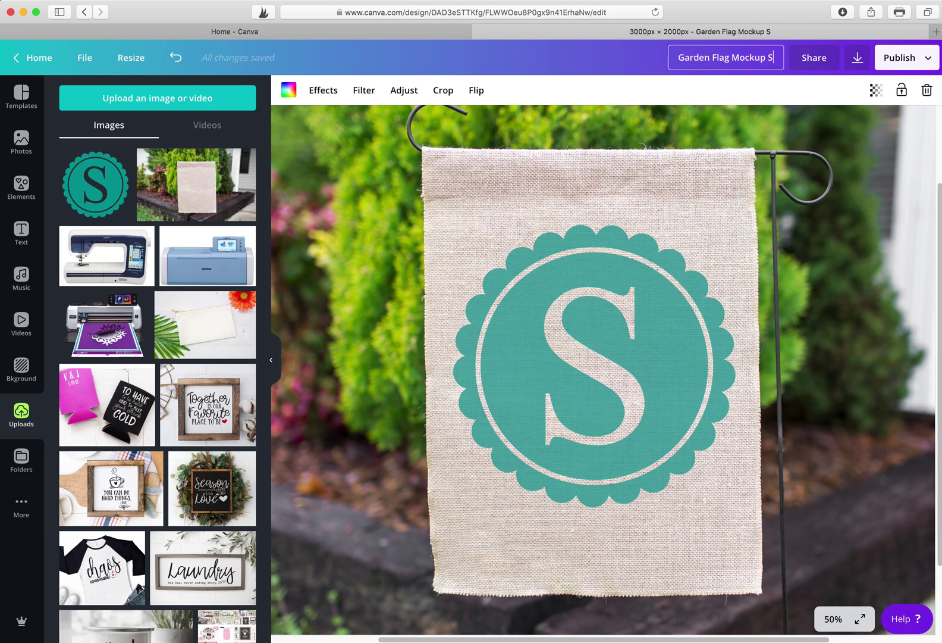
Download the design as a JPG at 100 quality
left_click(910, 57)
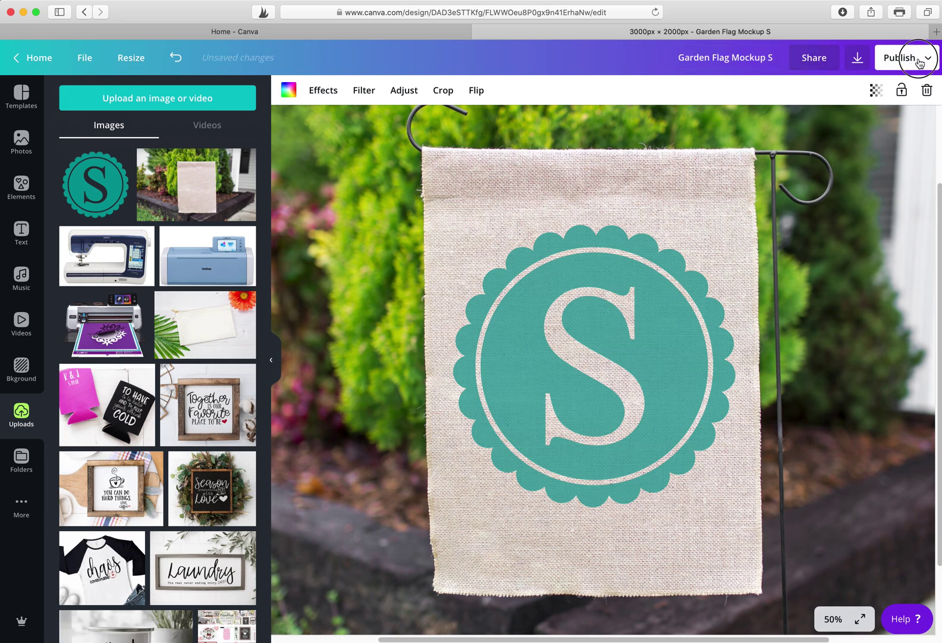
left_click(787, 128)
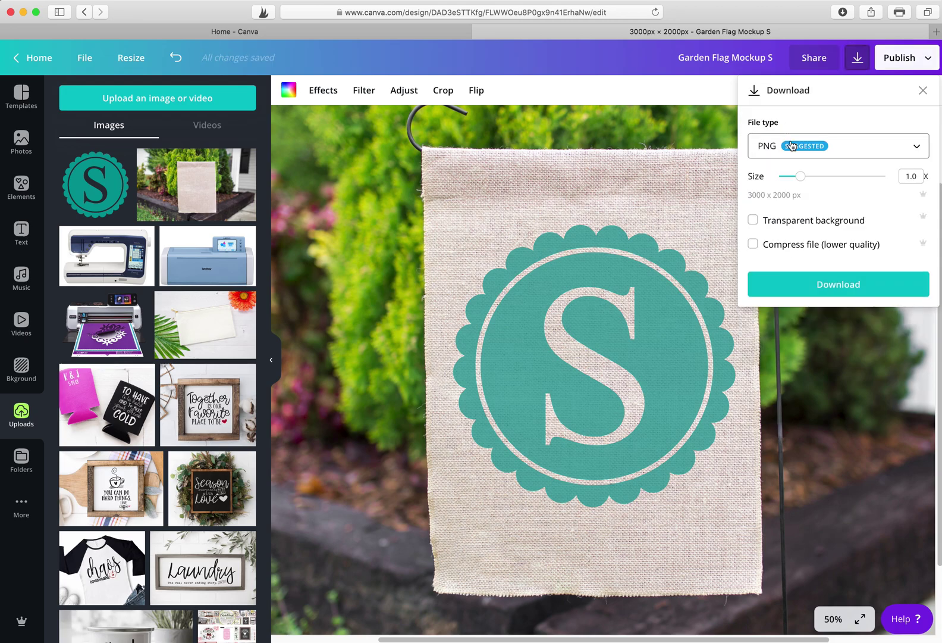
left_click(794, 148)
left_click(799, 196)
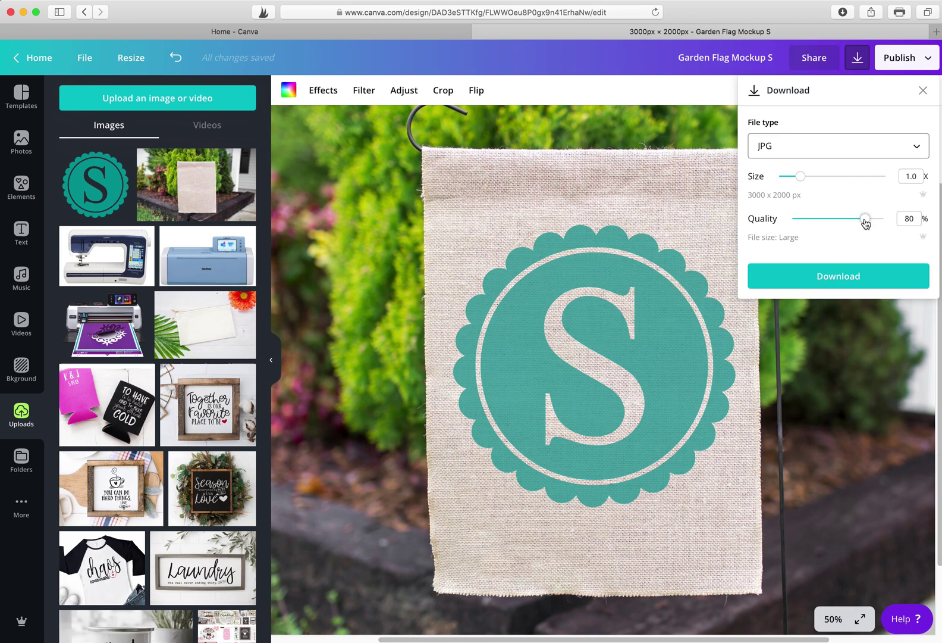
left_click(802, 152)
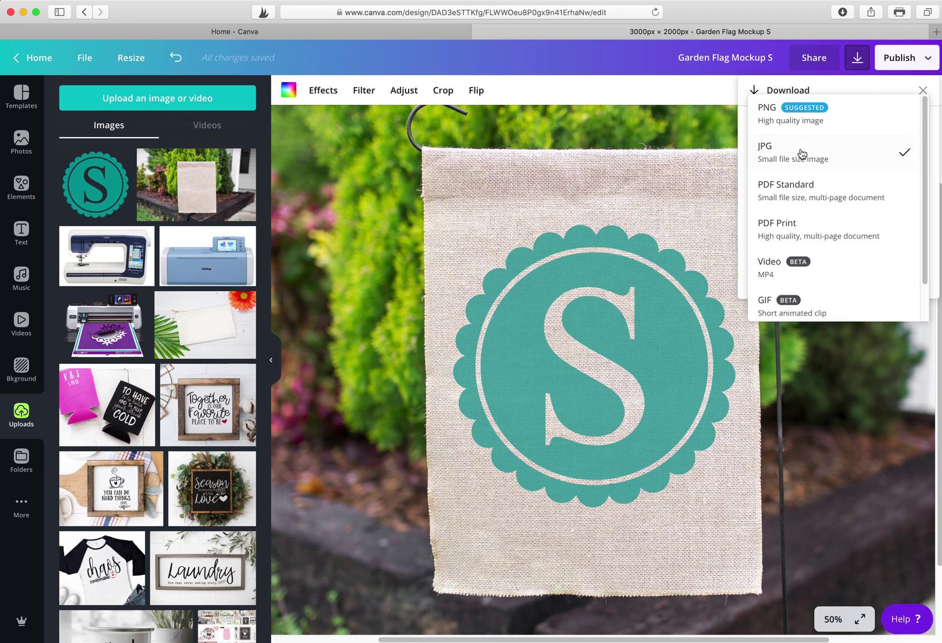
left_click(802, 153)
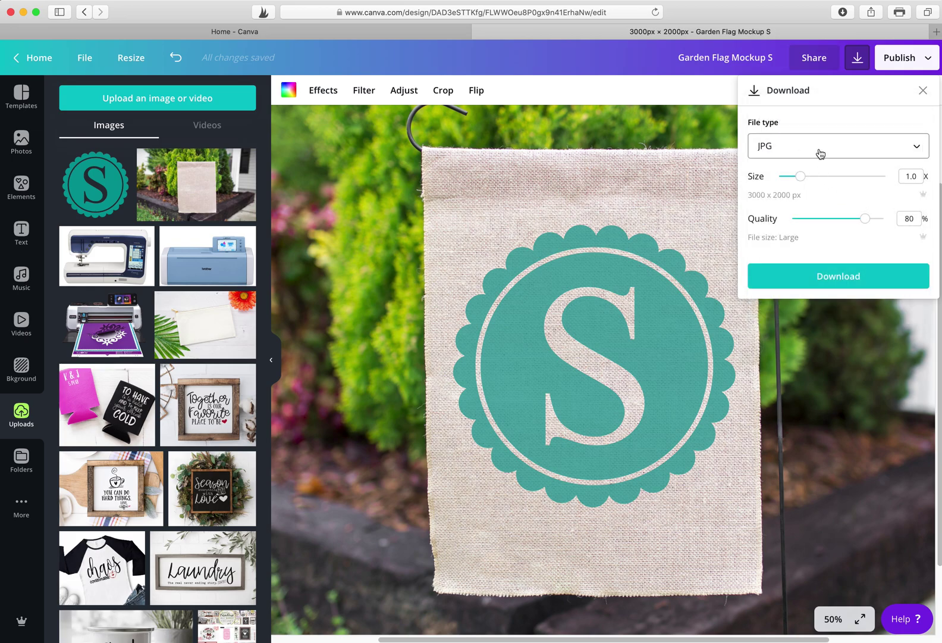
left_click(820, 153)
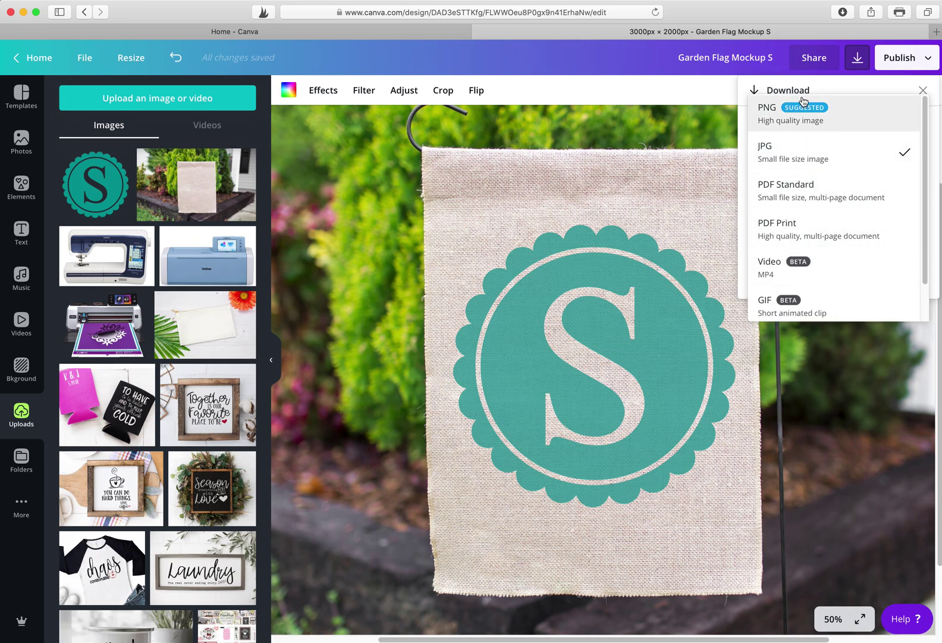
left_click(788, 160)
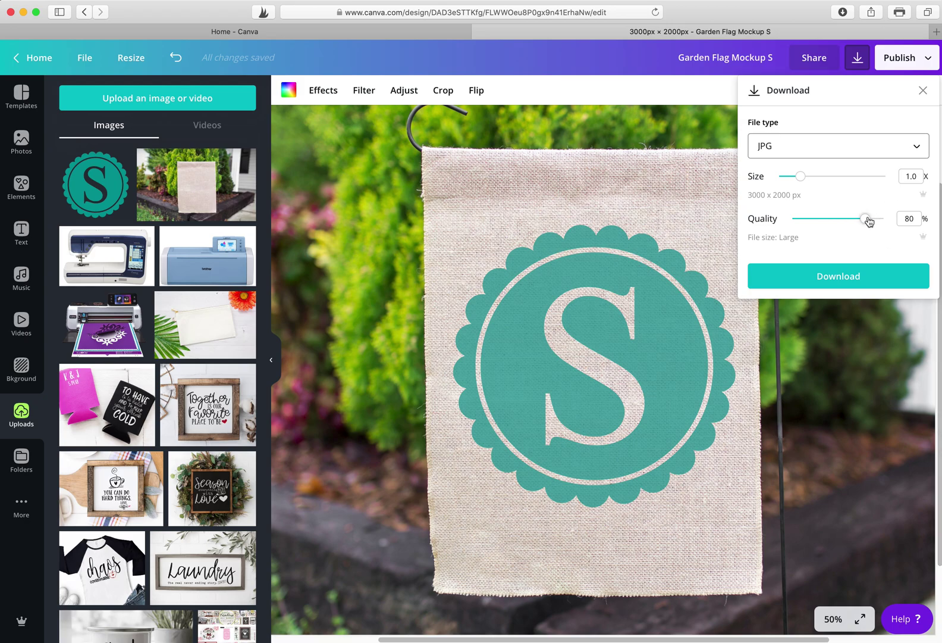
left_click_drag(867, 220, 897, 219)
left_click(838, 273)
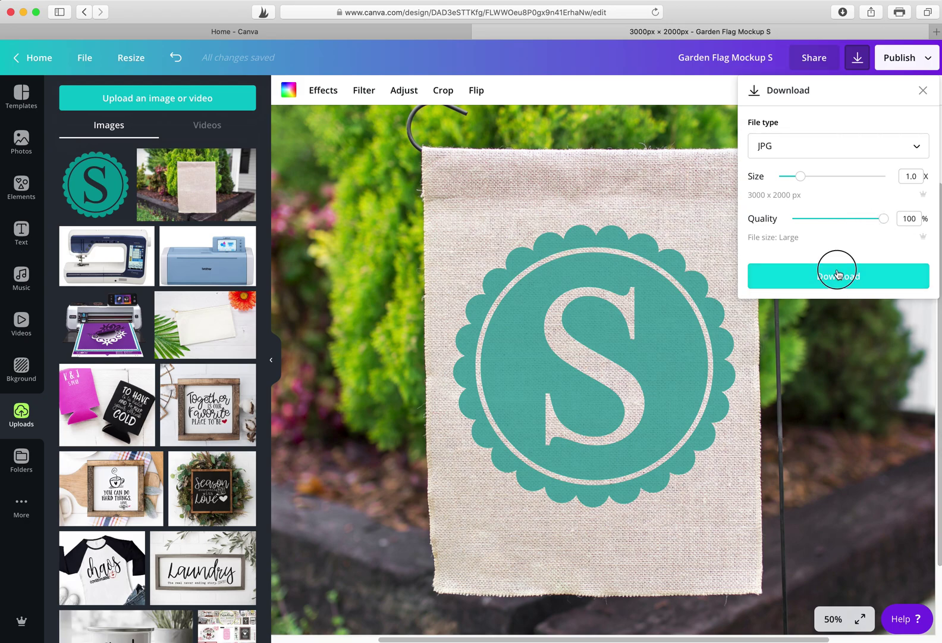